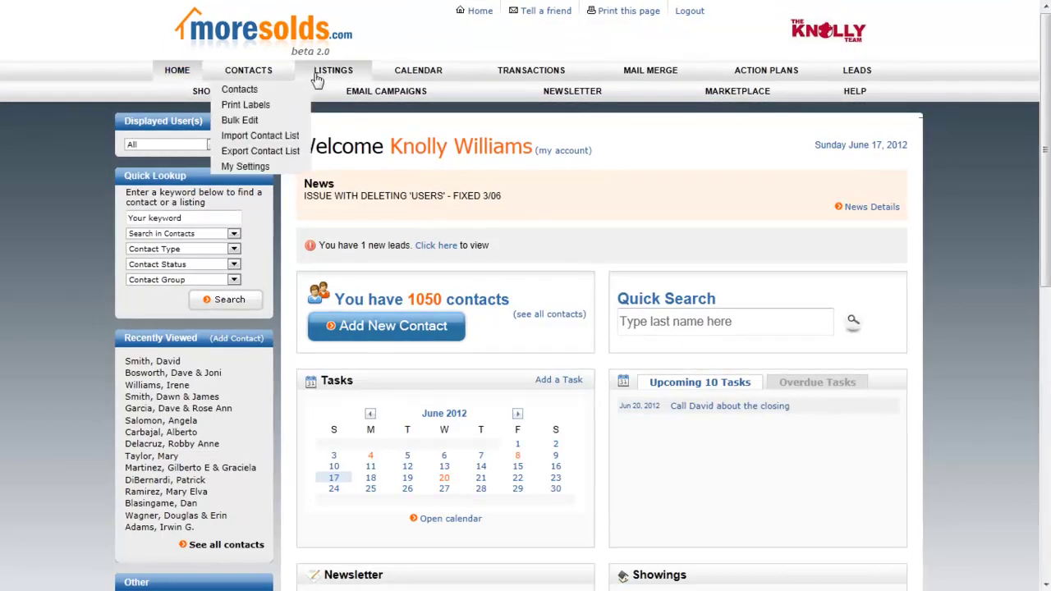
- Go to Email Campaigns > Bulk Emails to reach the bulk email contact search page
{"action": "mouse_move", "coordinate": [355, 89]}
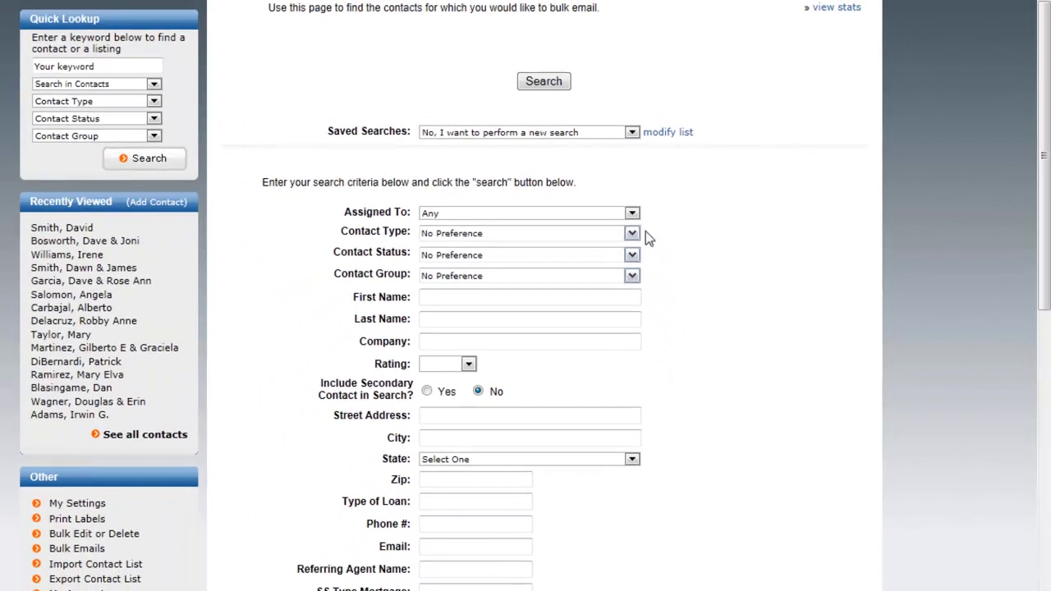
- Start a new search with Contact Type set to Agent, leaving Contact Groups unchanged
{"action": "left_click", "coordinate": [630, 131]}
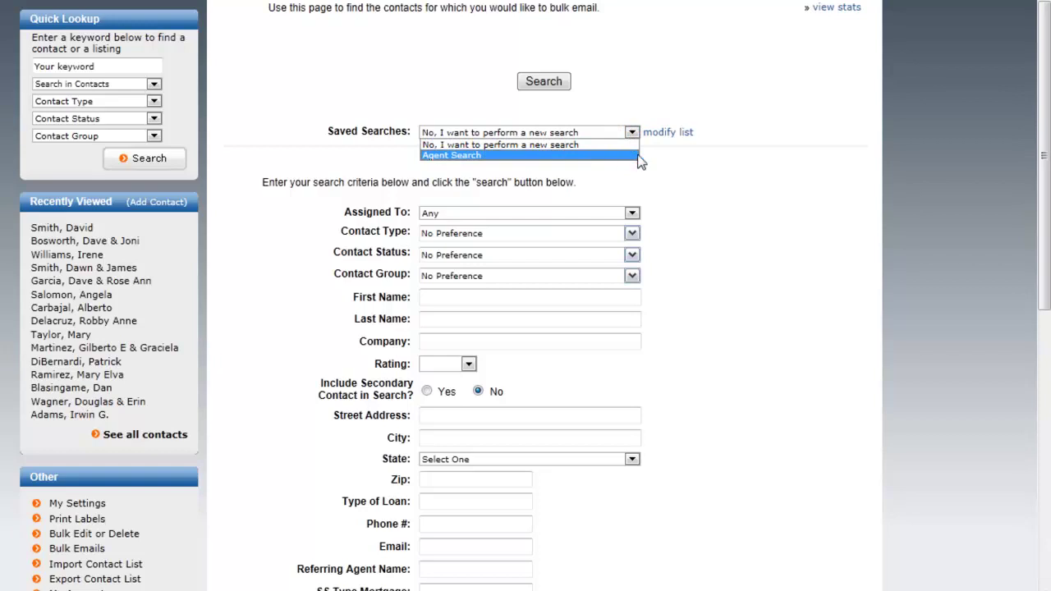
{"action": "left_click", "coordinate": [688, 172]}
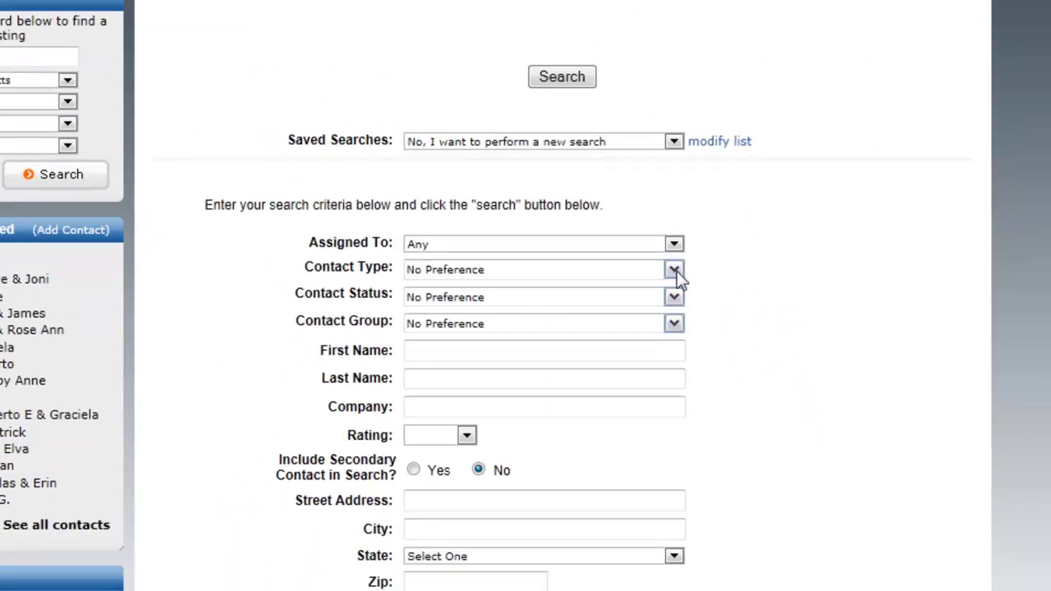
{"action": "left_click", "coordinate": [674, 270]}
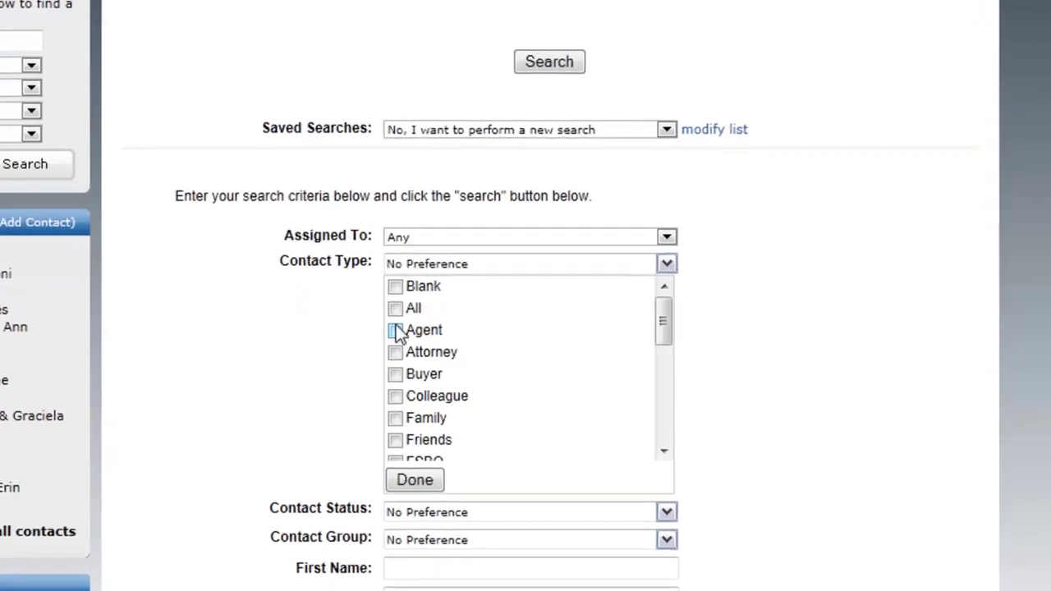
{"action": "left_click", "coordinate": [396, 330]}
{"action": "left_click", "coordinate": [415, 480]}
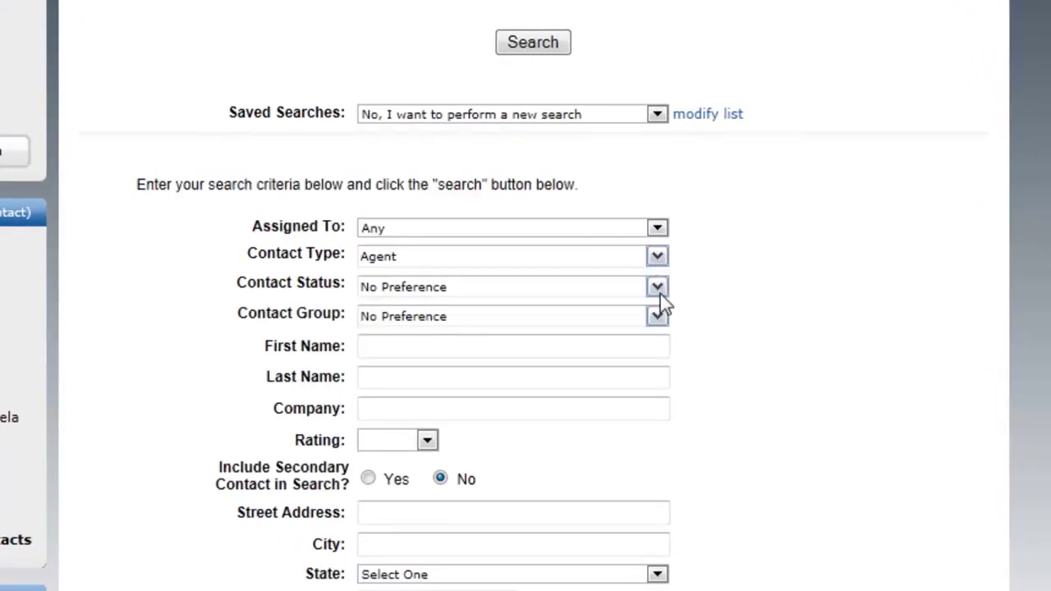
{"action": "left_click", "coordinate": [659, 311]}
{"action": "left_click", "coordinate": [658, 286]}
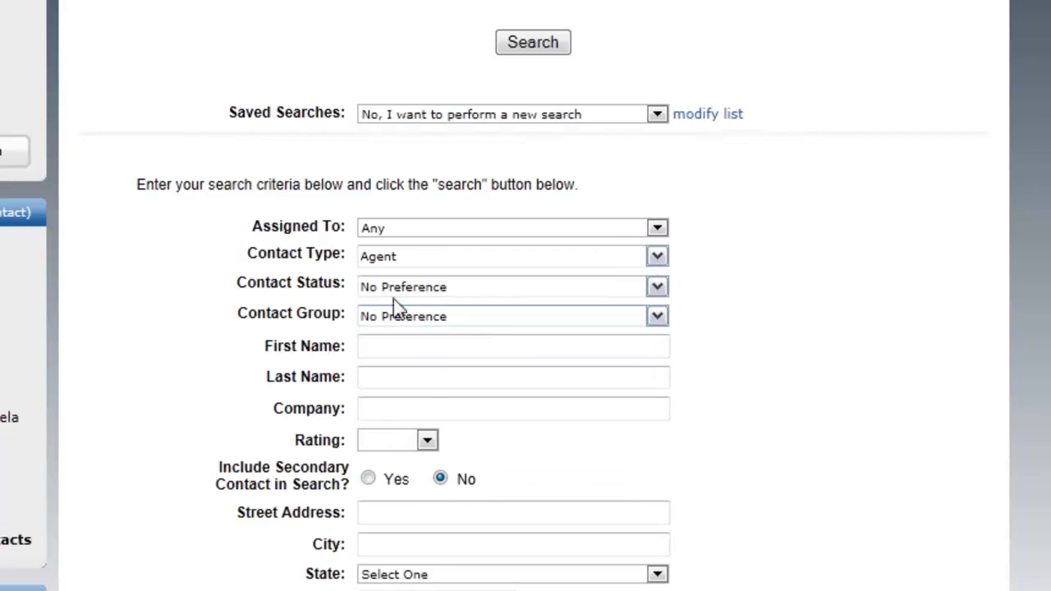
- Run the Agent contact search, returning 22 matching records
{"action": "scroll", "coordinate": [724, 230], "scroll_direction": "down", "scroll_amount": 4}
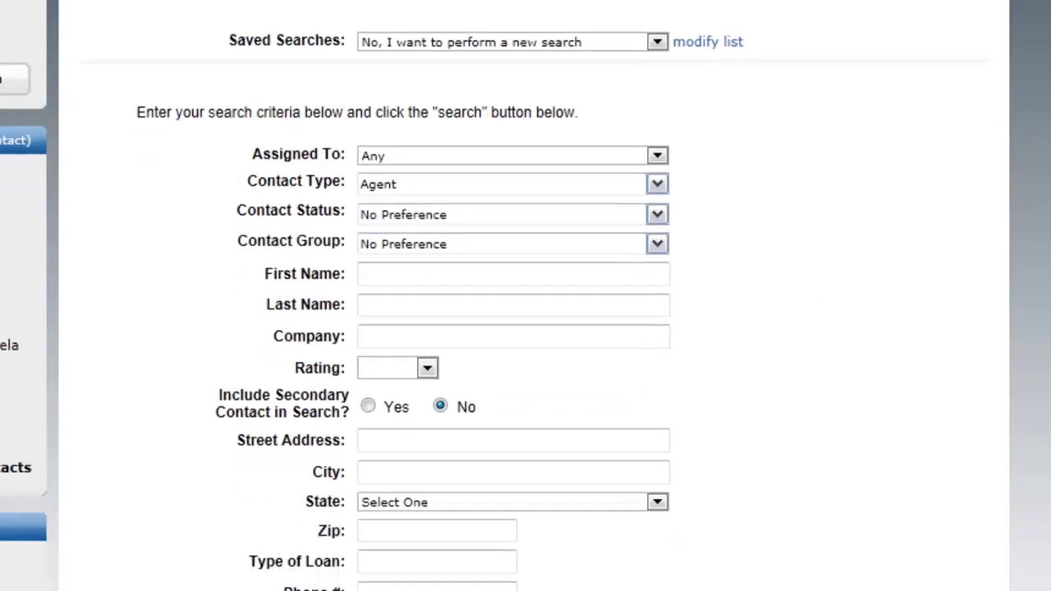
{"action": "left_click", "coordinate": [390, 70]}
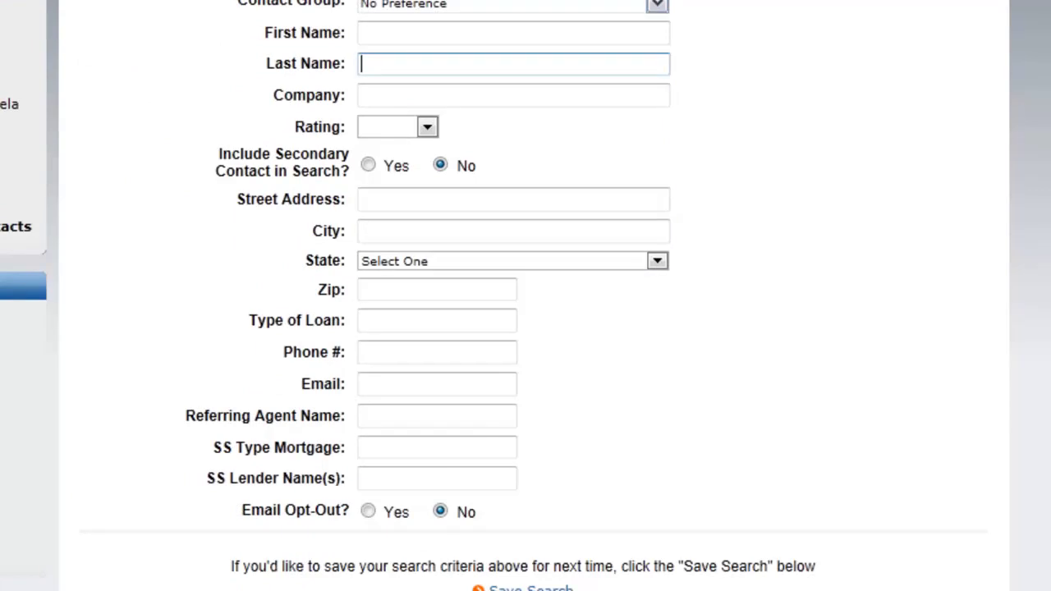
{"action": "scroll", "coordinate": [444, 164], "scroll_direction": "down", "scroll_amount": 5}
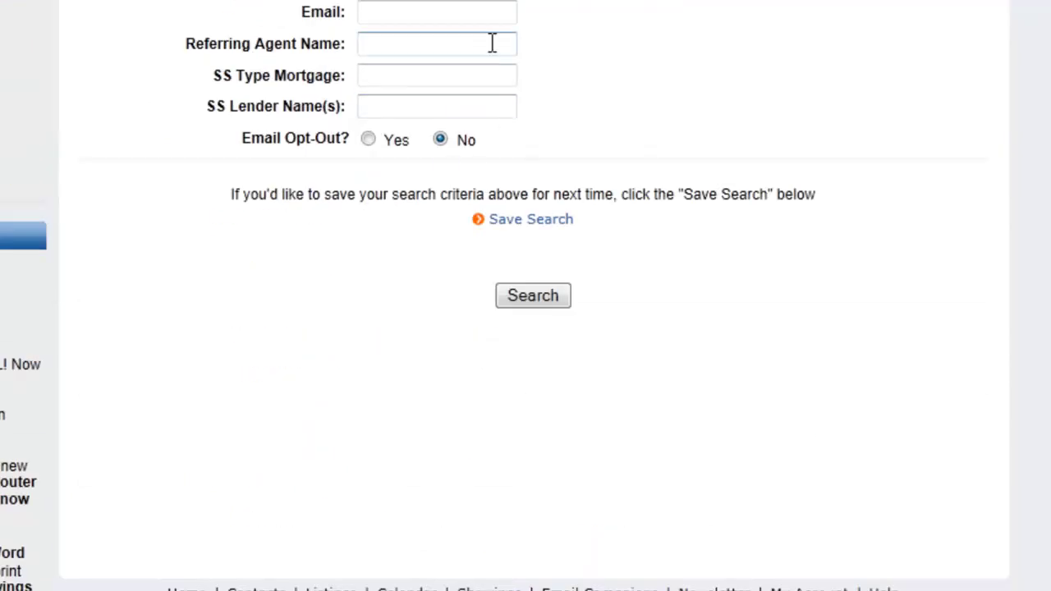
{"action": "left_click", "coordinate": [550, 300]}
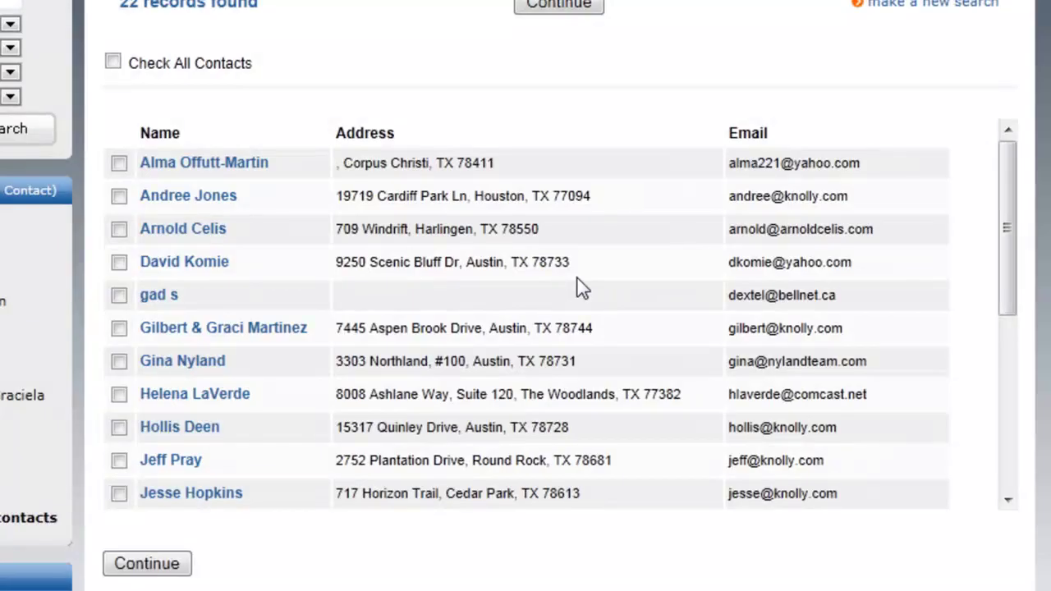
- Select all 22 agent contacts and continue to the bulk email compose form
{"action": "mouse_move", "coordinate": [1012, 174]}
{"action": "left_mouse_down"}
{"action": "mouse_move", "coordinate": [1013, 206]}
{"action": "mouse_move", "coordinate": [1016, 183]}
{"action": "left_mouse_up"}
{"action": "left_click", "coordinate": [113, 63]}
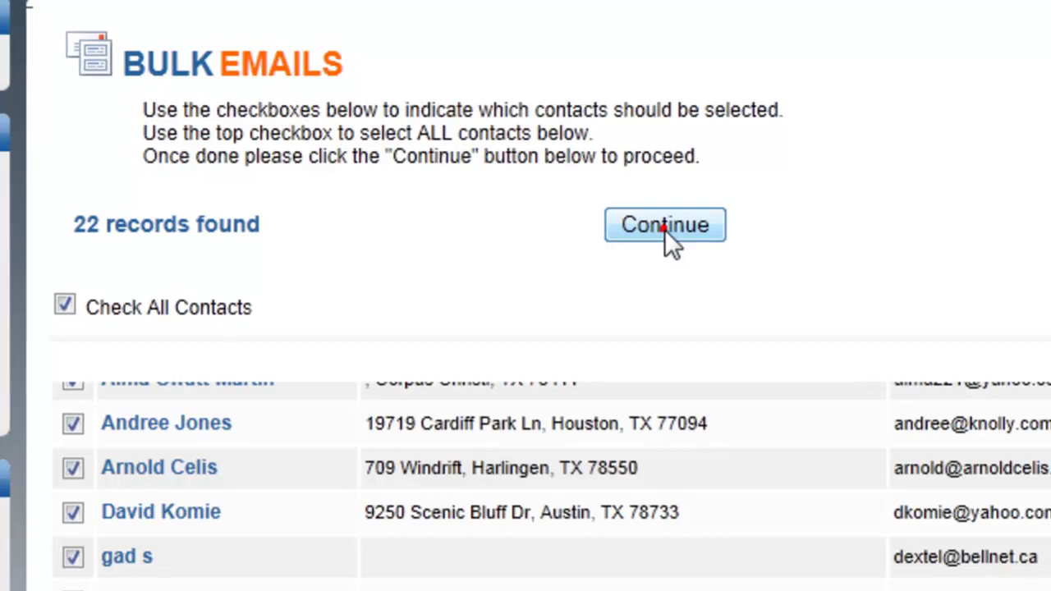
{"action": "left_click", "coordinate": [559, 7]}
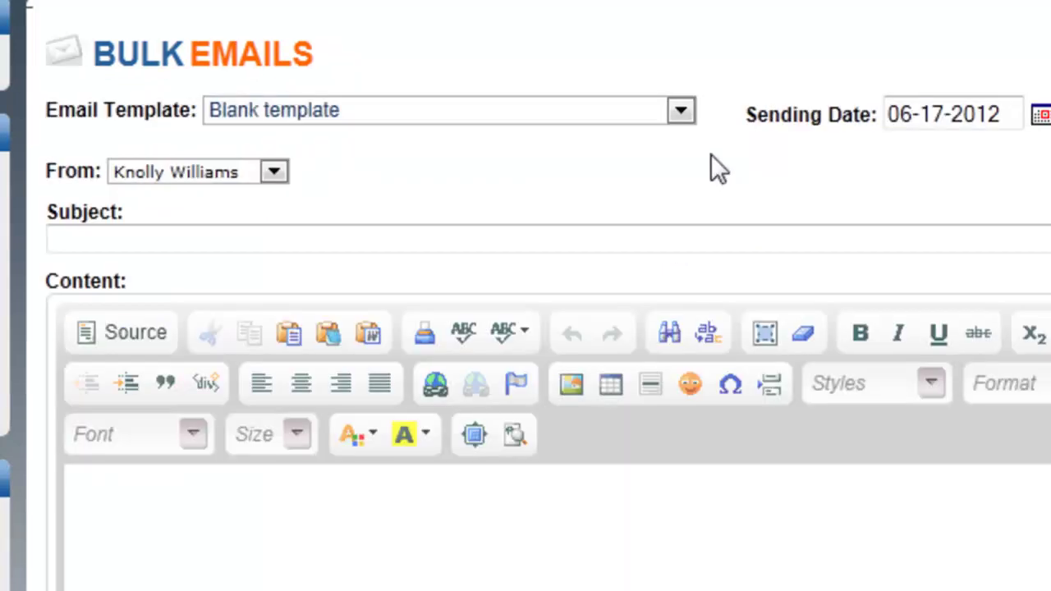
- Review the email template list, keeping Blank, and check the empty subject field
{"action": "left_click", "coordinate": [683, 109]}
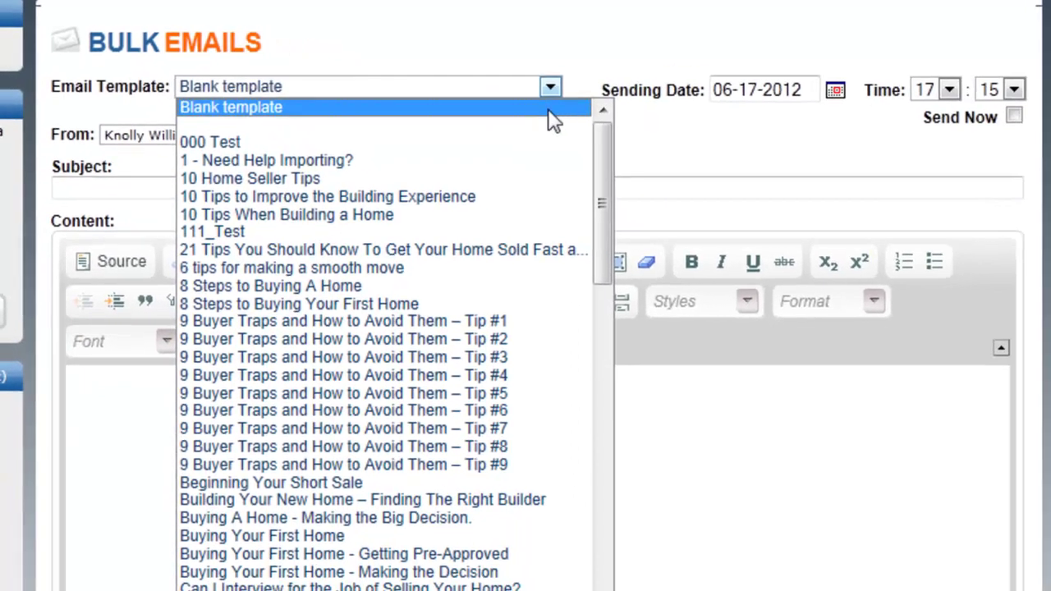
{"action": "left_click", "coordinate": [677, 134]}
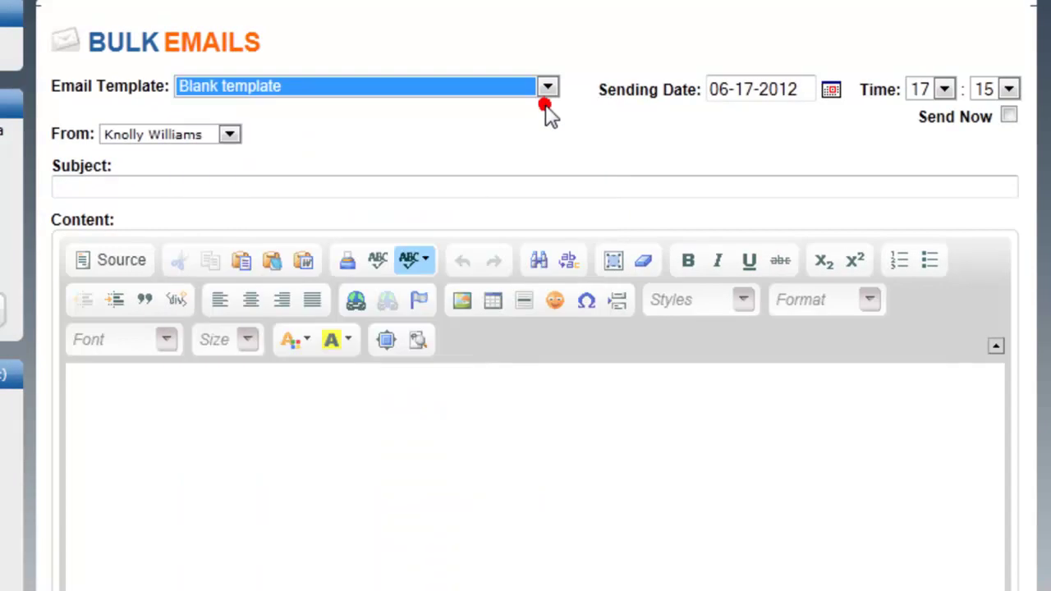
{"action": "left_click", "coordinate": [138, 188]}
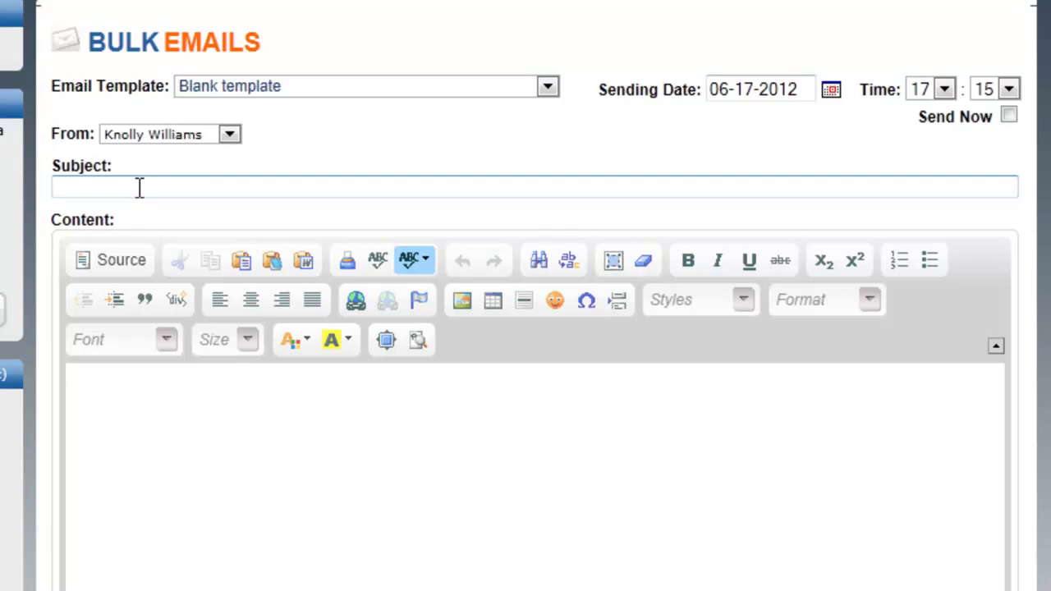
{"action": "left_click", "coordinate": [547, 88]}
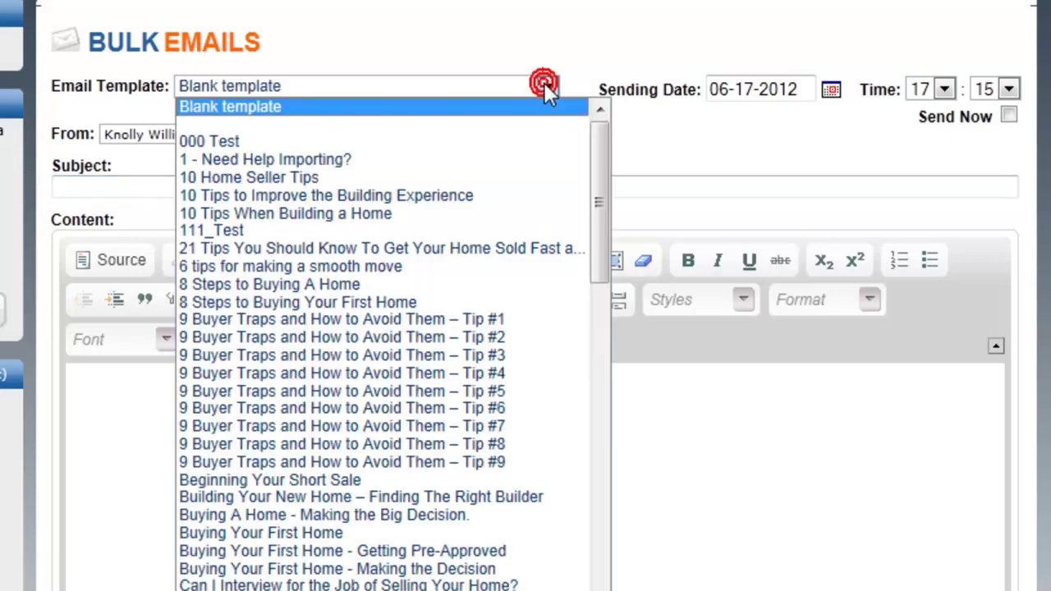
- Apply the 8 Steps to Buying A Home template and turn off immediate sending
{"action": "left_click", "coordinate": [515, 285]}
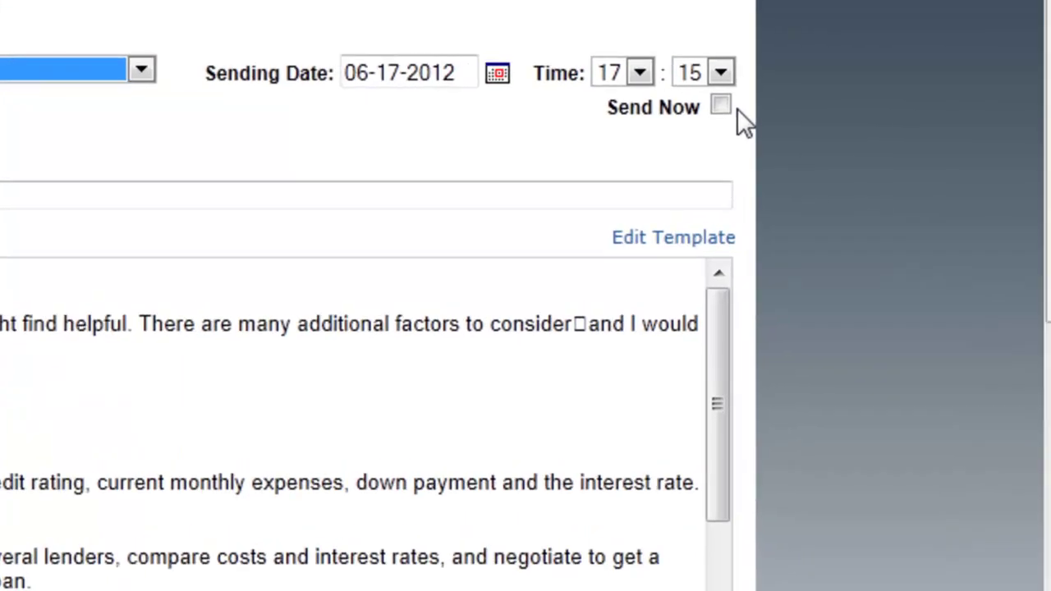
{"action": "left_click", "coordinate": [721, 106]}
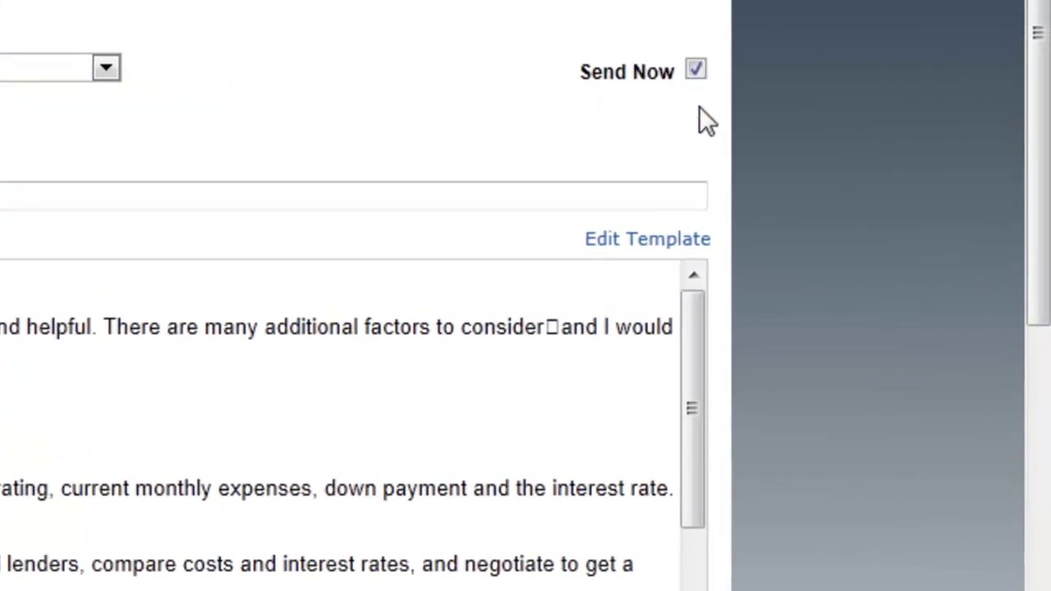
{"action": "left_click", "coordinate": [696, 72]}
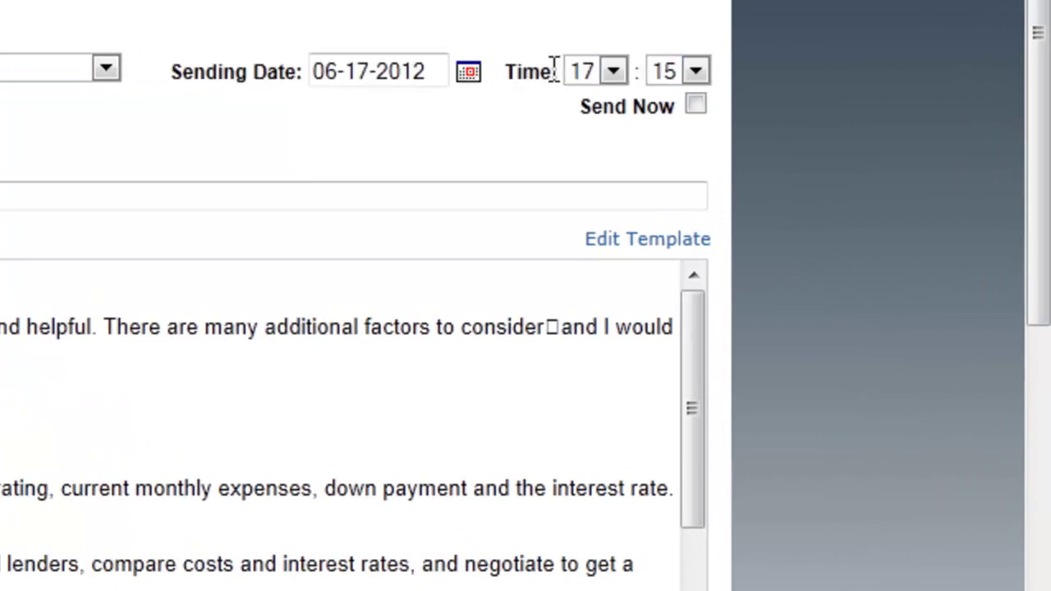
- Schedule the email for June 30, 2012 with the sending hour set to 15
{"action": "left_click", "coordinate": [468, 74]}
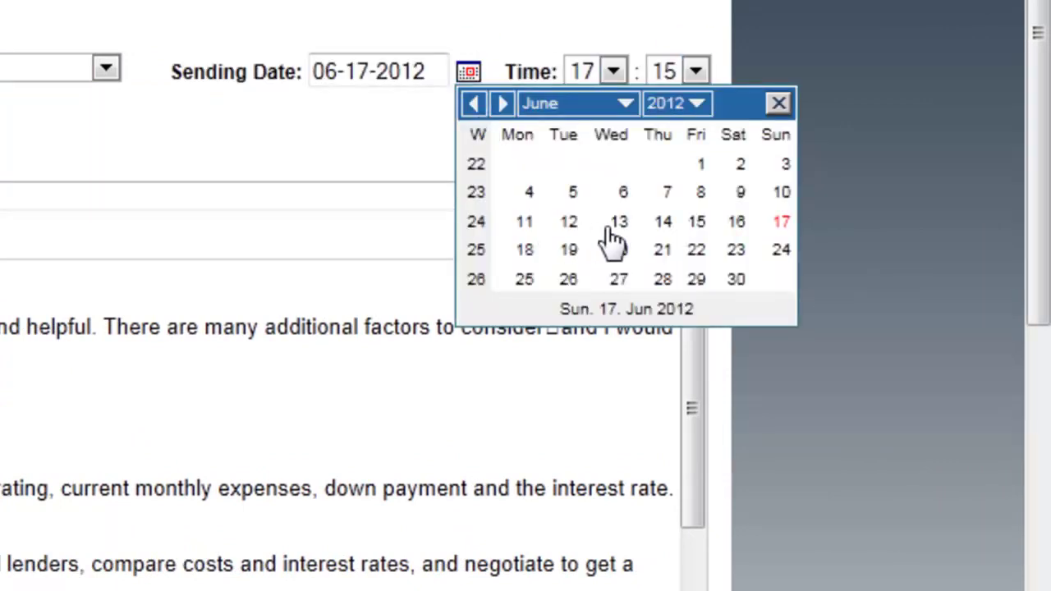
{"action": "left_click", "coordinate": [738, 282]}
{"action": "left_click", "coordinate": [613, 70]}
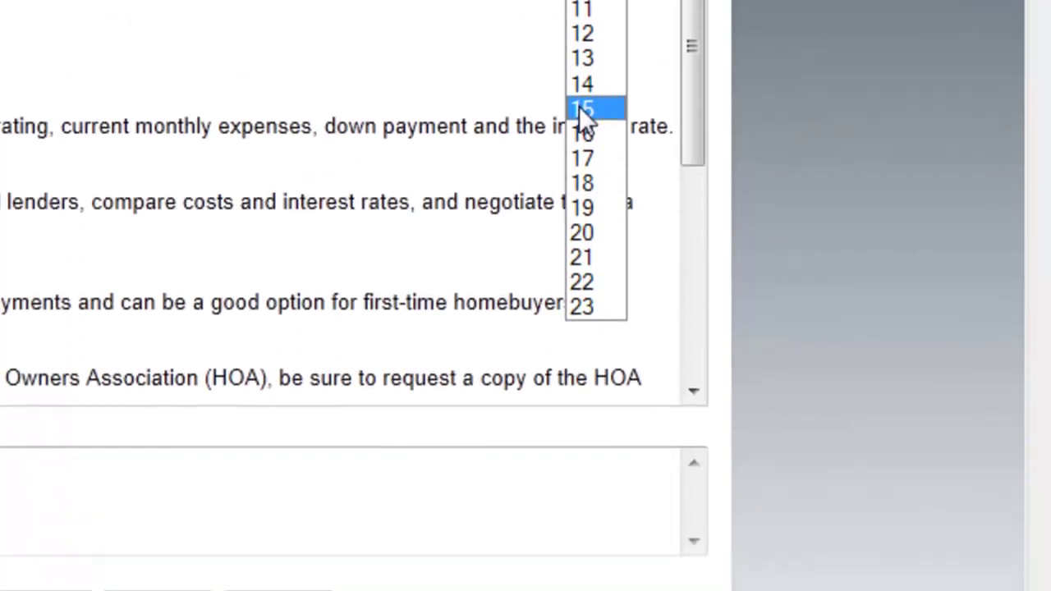
{"action": "left_click", "coordinate": [582, 471]}
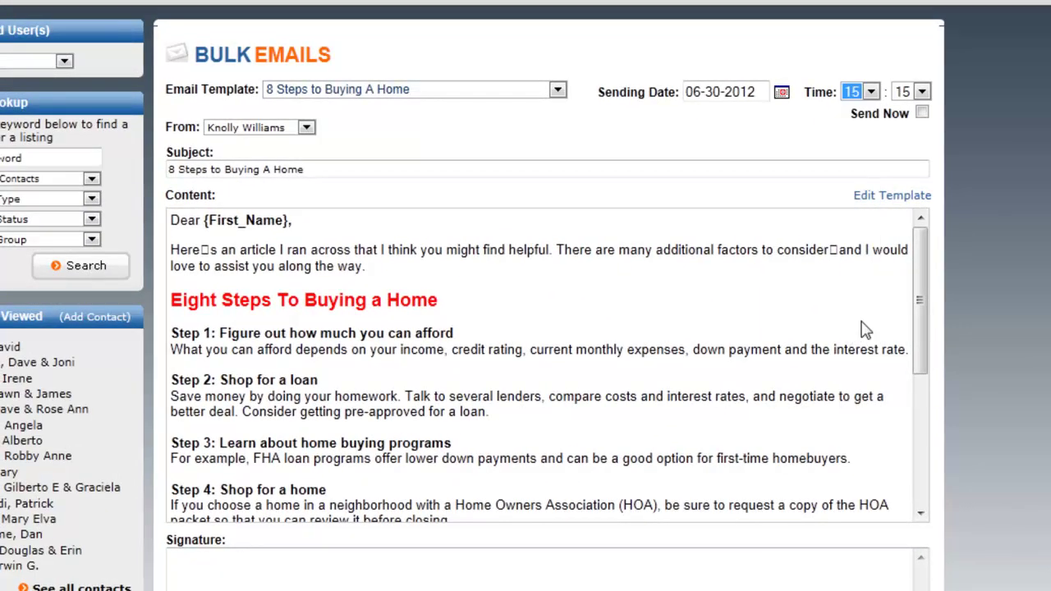
{"action": "left_click_drag", "start_coordinate": [916, 295], "coordinate": [924, 392]}
{"action": "left_click_drag", "start_coordinate": [926, 473], "coordinate": [919, 300]}
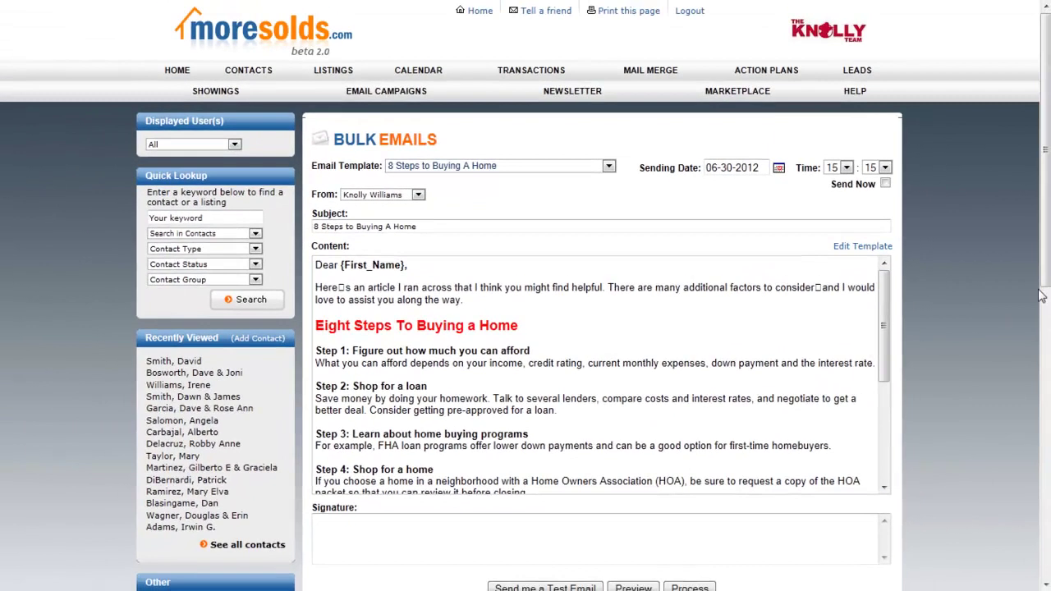
{"action": "left_click_drag", "start_coordinate": [1041, 295], "coordinate": [1041, 388]}
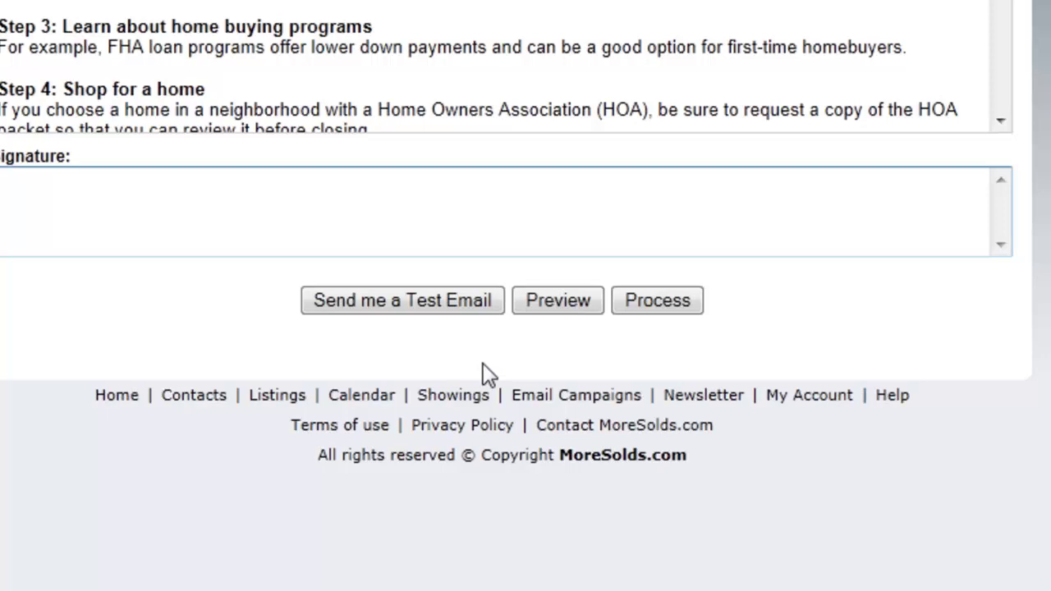
- Send yourself a test copy of the email and acknowledge both confirmation dialogs
{"action": "left_click", "coordinate": [452, 311]}
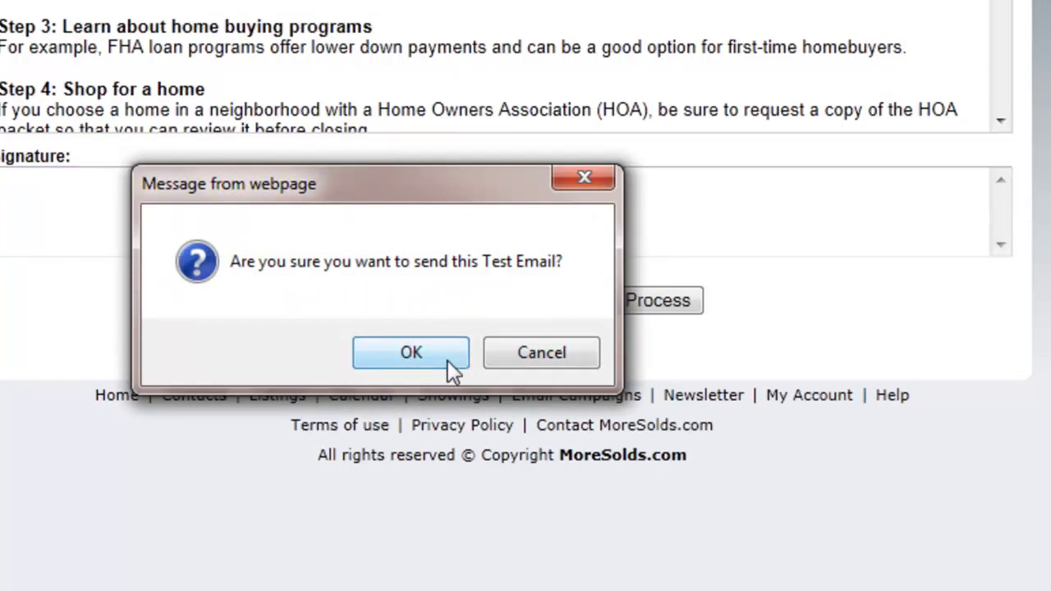
{"action": "left_click", "coordinate": [448, 360]}
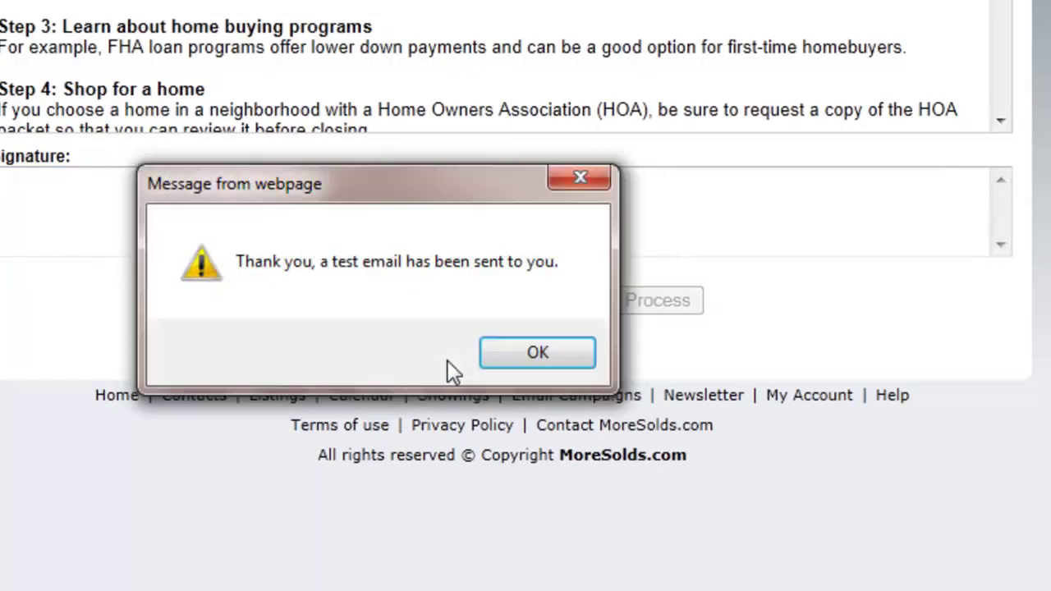
{"action": "left_click", "coordinate": [525, 351]}
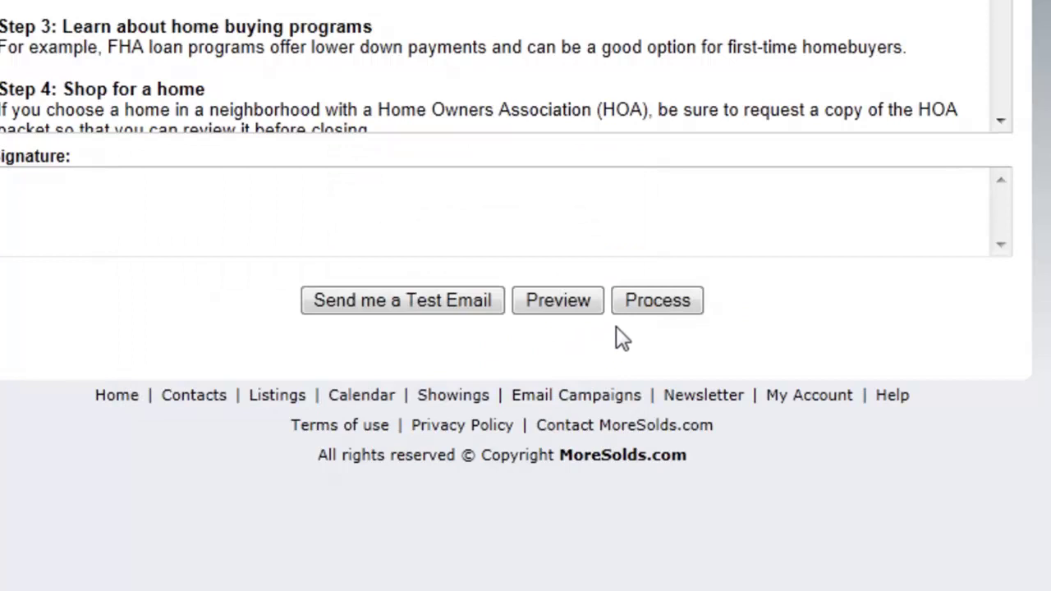
- Preview the email as a contact would see it, then close the preview
{"action": "left_click", "coordinate": [580, 309]}
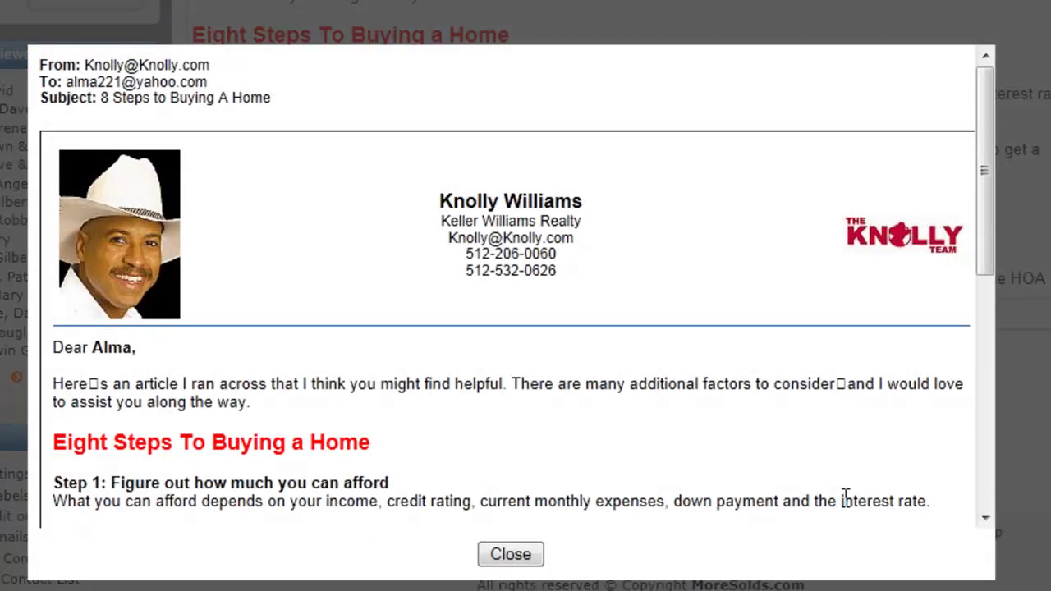
{"action": "left_click_drag", "start_coordinate": [982, 229], "coordinate": [983, 195]}
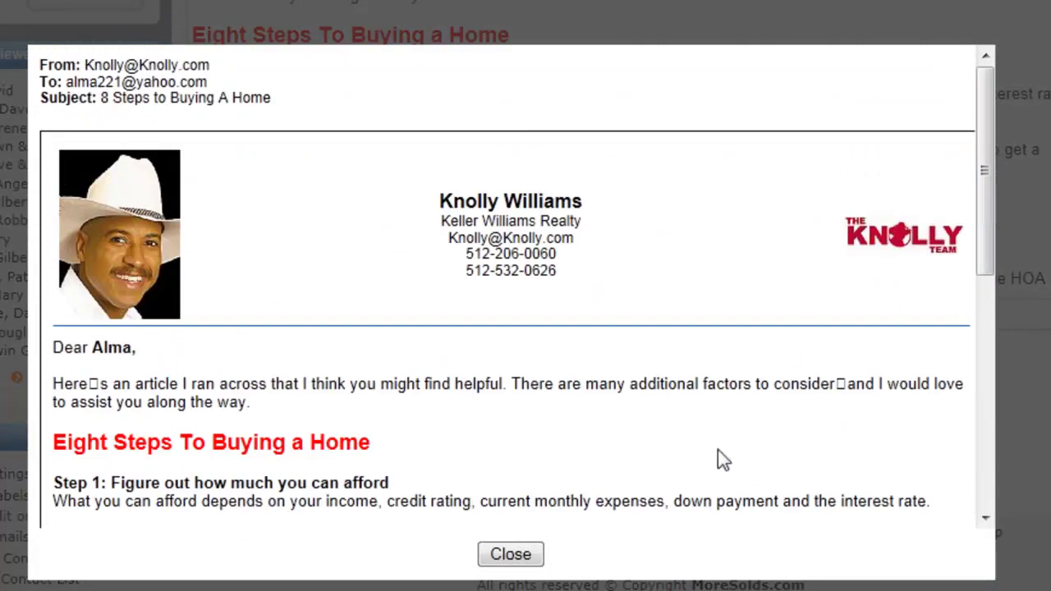
{"action": "left_click", "coordinate": [532, 558]}
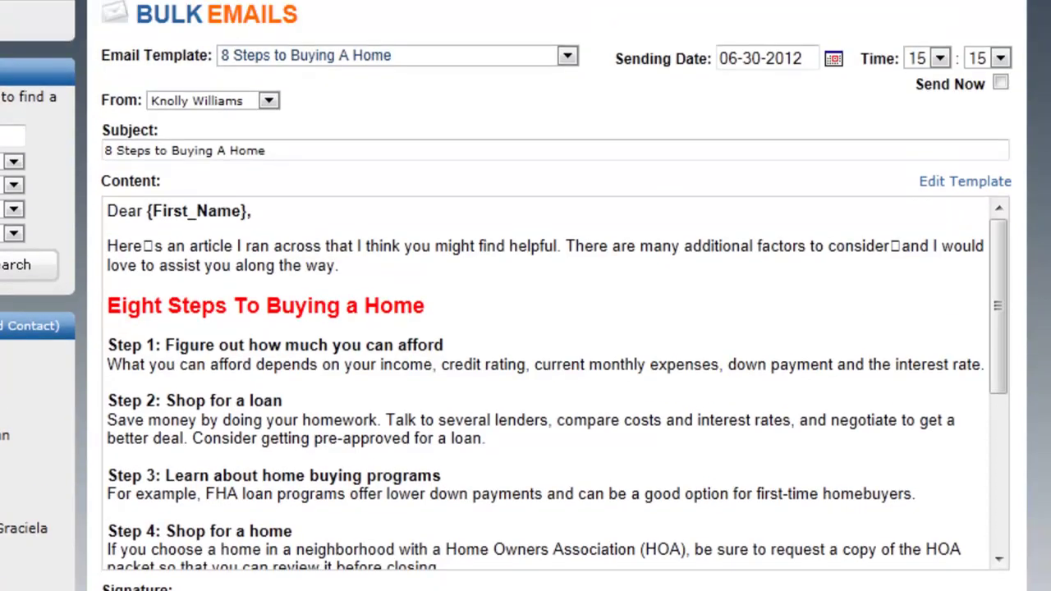
{"action": "left_click_drag", "start_coordinate": [997, 279], "coordinate": [998, 298]}
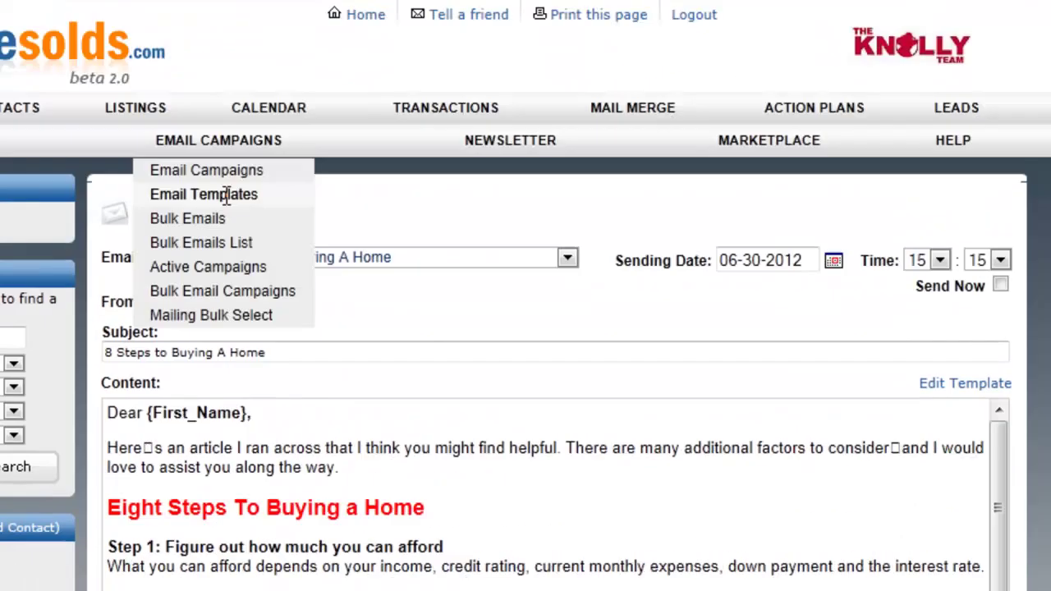
- Check the pending email in the Bulk Emails List and view remaining email credits
{"action": "left_click", "coordinate": [228, 217]}
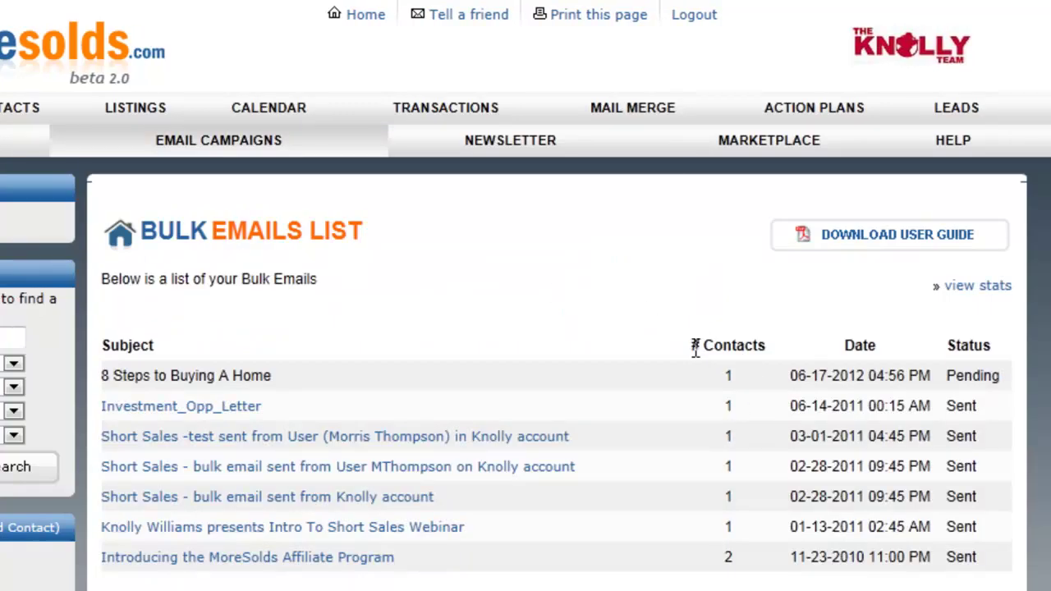
{"action": "double_click", "coordinate": [729, 371]}
{"action": "left_click", "coordinate": [982, 286]}
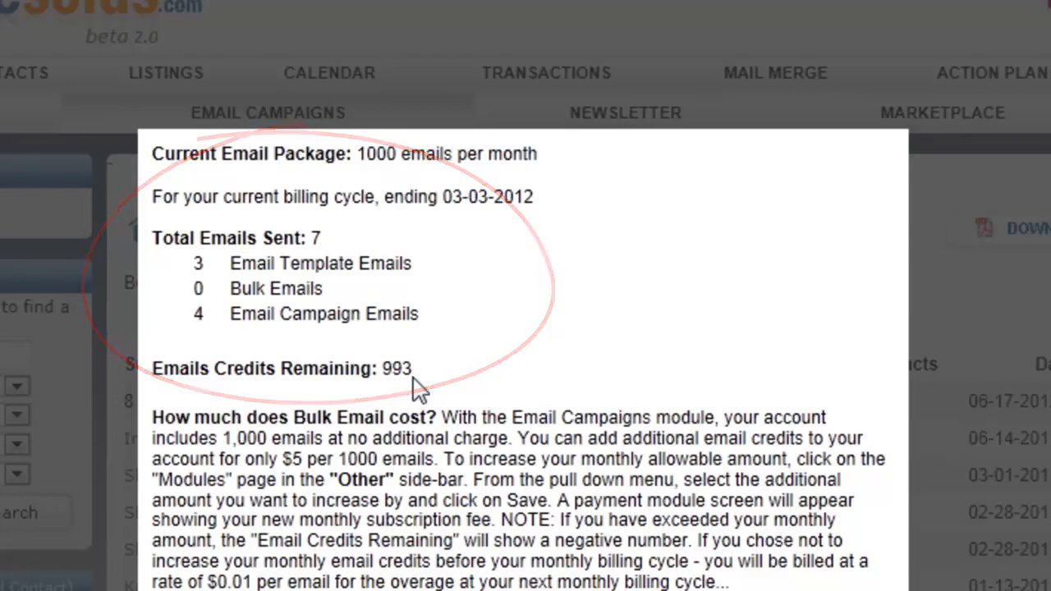
- Close the usage stats and bring up the Scheduled and Running Campaigns list
{"action": "left_click", "coordinate": [415, 385]}
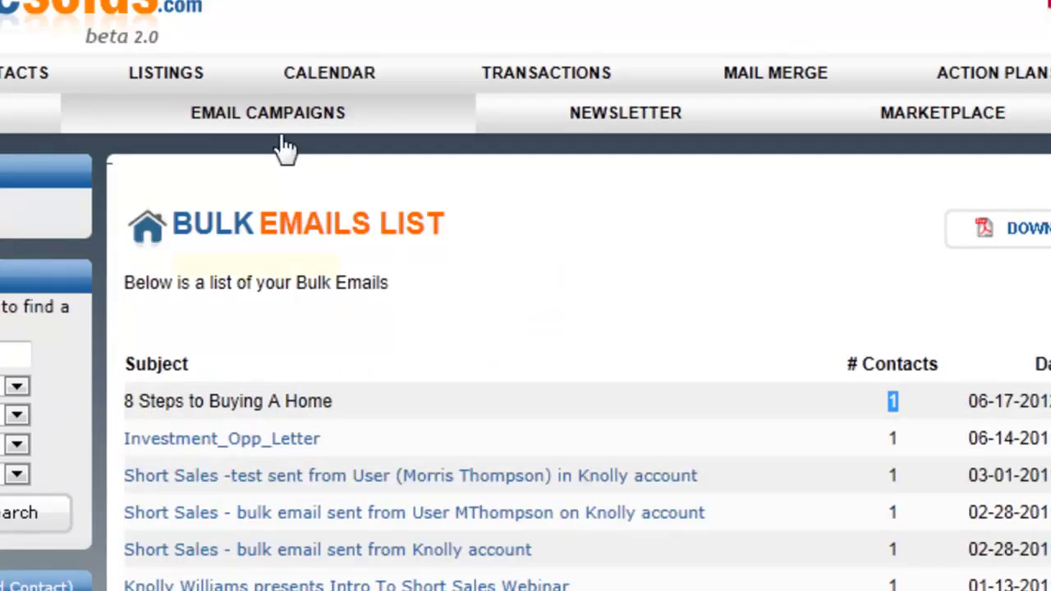
{"action": "mouse_move", "coordinate": [281, 133]}
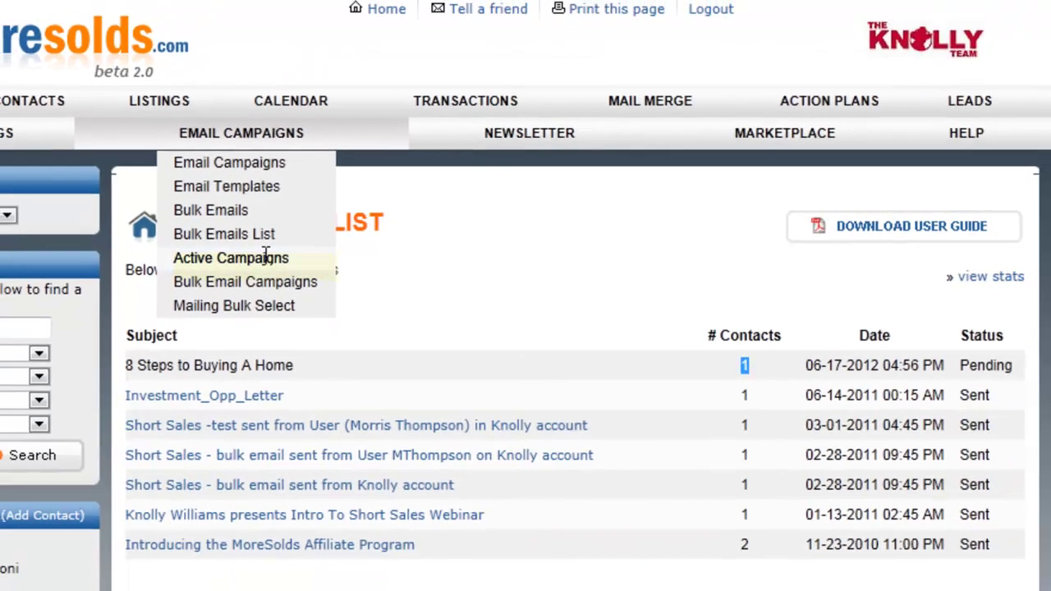
{"action": "left_click", "coordinate": [293, 263]}
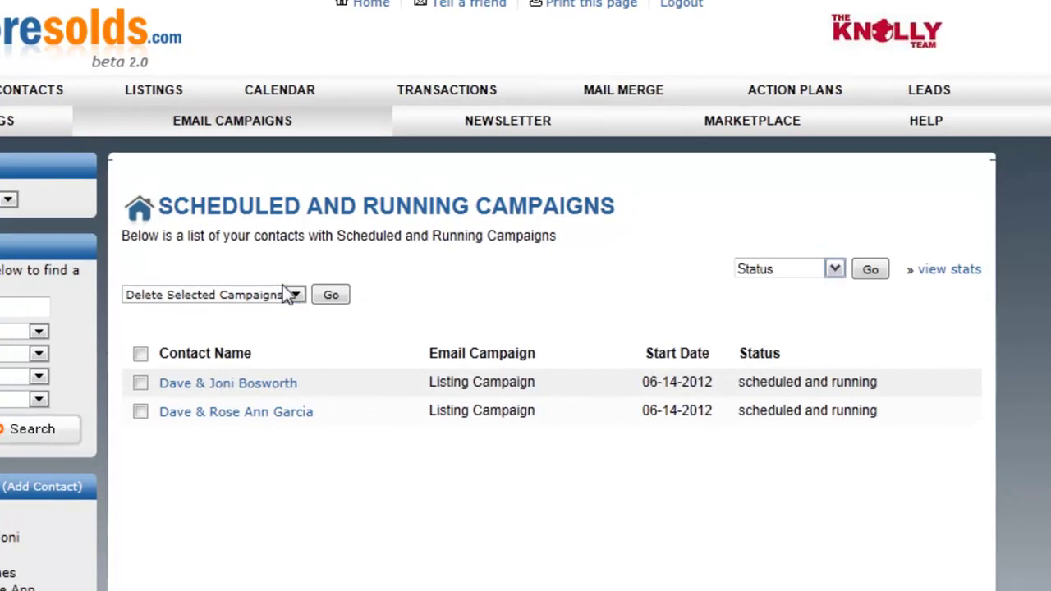
- Inspect the campaign actions and Status filter options on the running campaigns list
{"action": "left_click", "coordinate": [282, 289]}
{"action": "left_click", "coordinate": [542, 310]}
{"action": "left_click", "coordinate": [831, 271]}
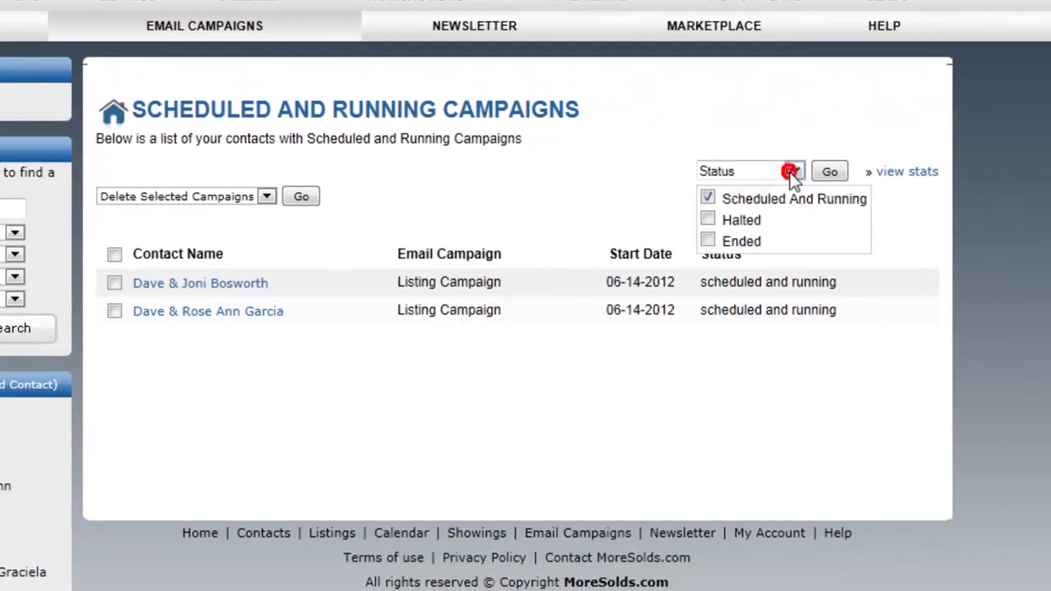
- Open the Bulk Email Campaigns contact search and check Assigned To, leaving it on Any
{"action": "mouse_move", "coordinate": [204, 25]}
{"action": "left_click", "coordinate": [202, 163]}
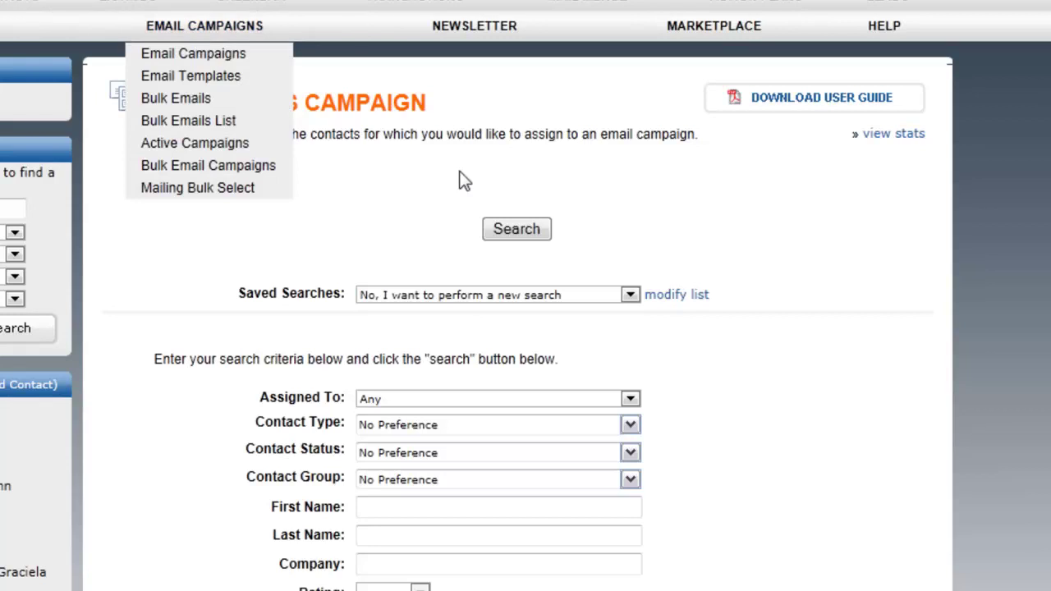
{"action": "left_click", "coordinate": [629, 399]}
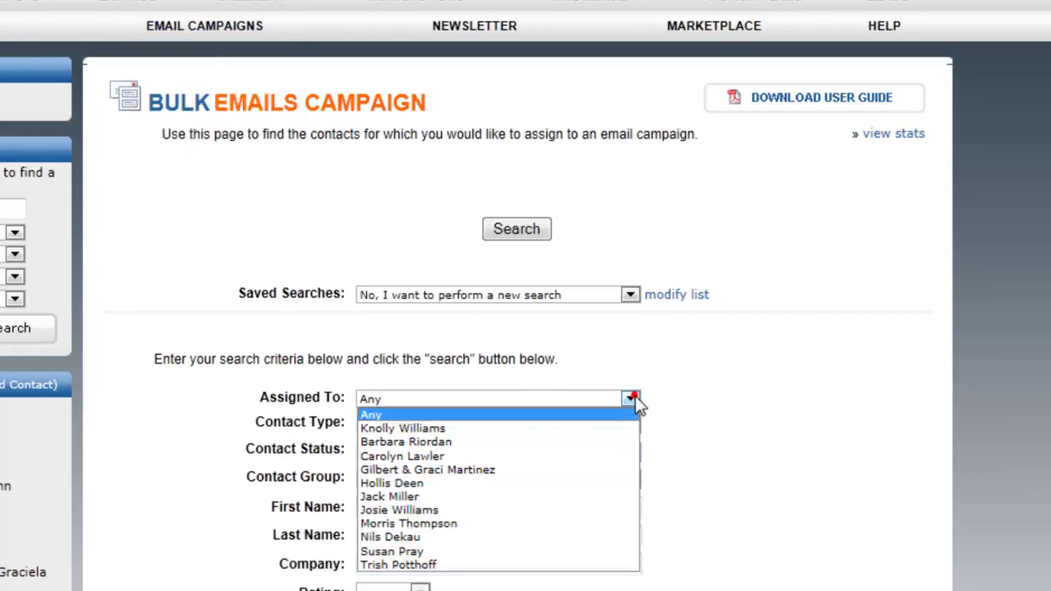
{"action": "left_click", "coordinate": [579, 371]}
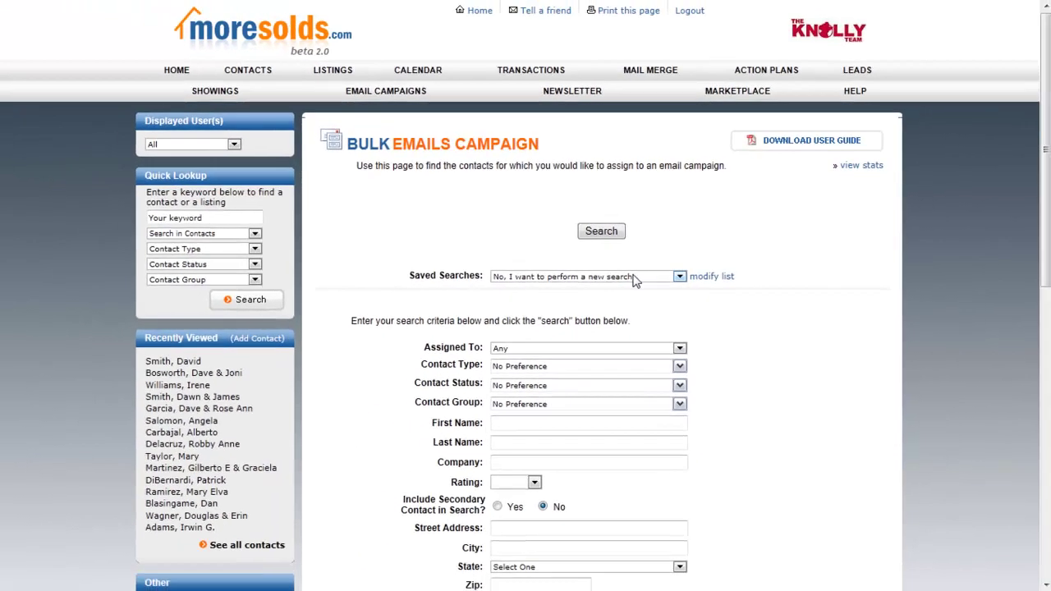
- Load the saved Agent Search and run it to find the agent contacts
{"action": "left_click", "coordinate": [549, 294]}
{"action": "left_click", "coordinate": [626, 297]}
{"action": "scroll", "coordinate": [813, 456], "scroll_direction": "down", "scroll_amount": 4}
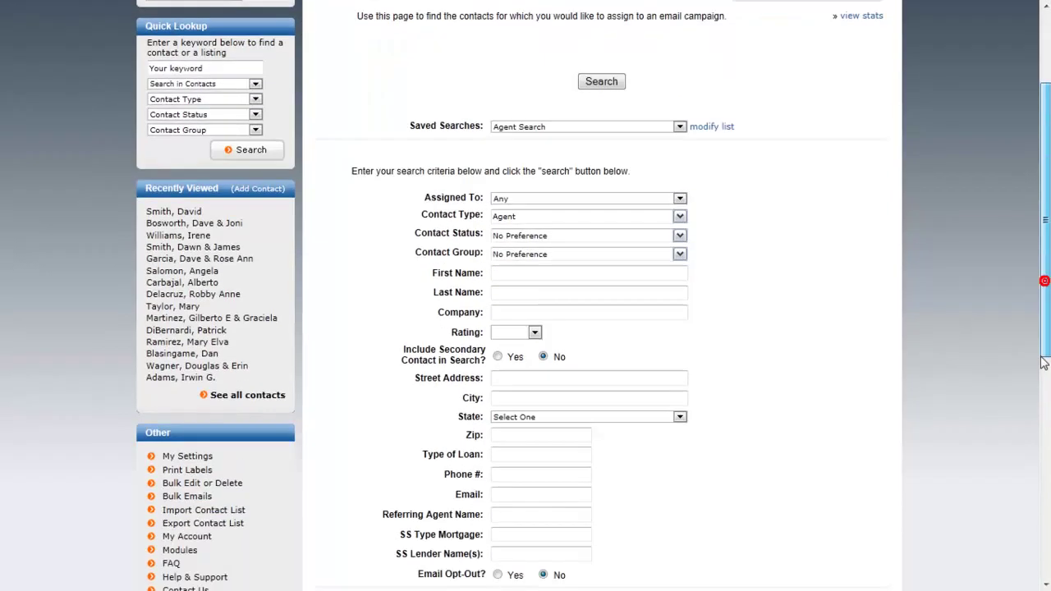
{"action": "left_click", "coordinate": [603, 516]}
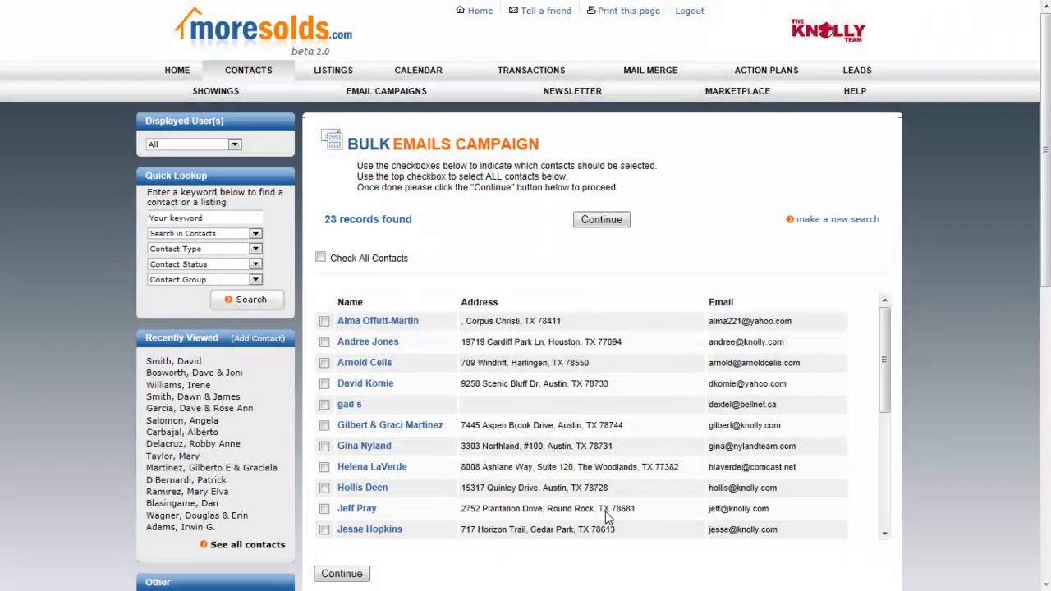
- Select all 23 found contacts and choose the For Sale By Owner – PROSPECT campaign
{"action": "left_click", "coordinate": [321, 257]}
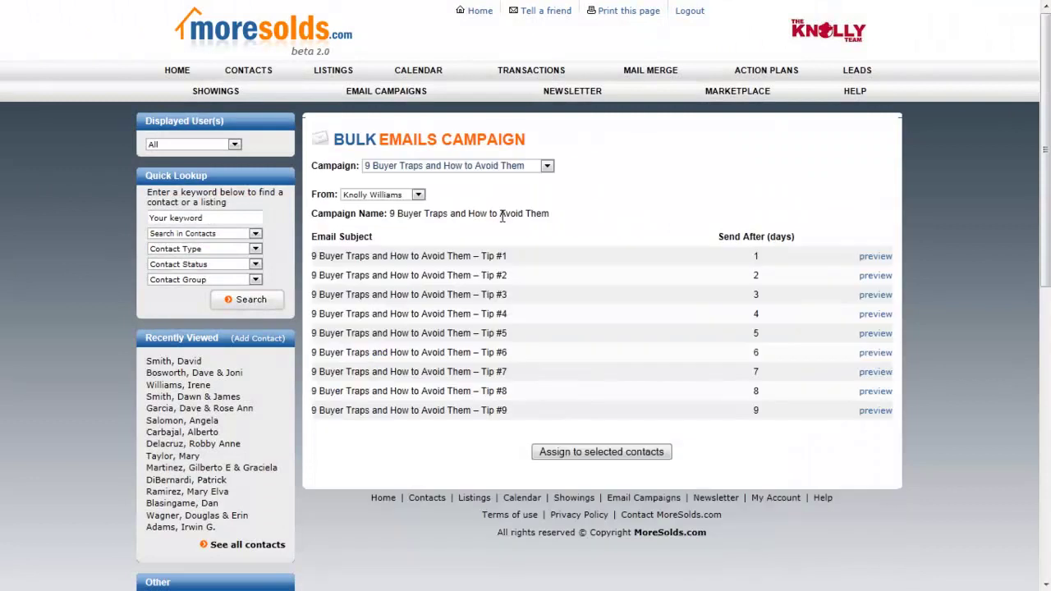
{"action": "left_click", "coordinate": [546, 166]}
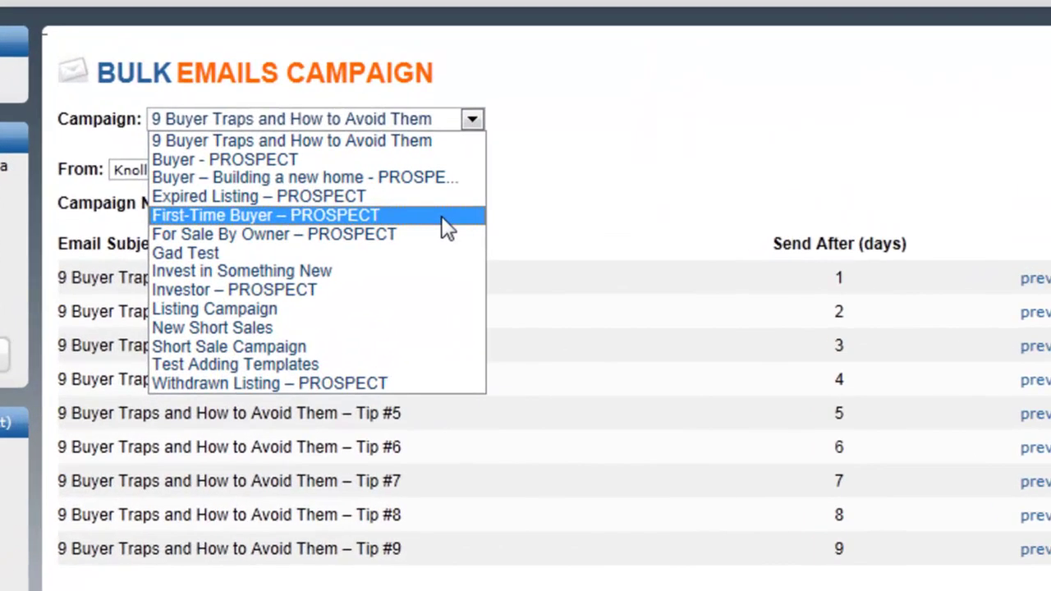
{"action": "left_click", "coordinate": [428, 235]}
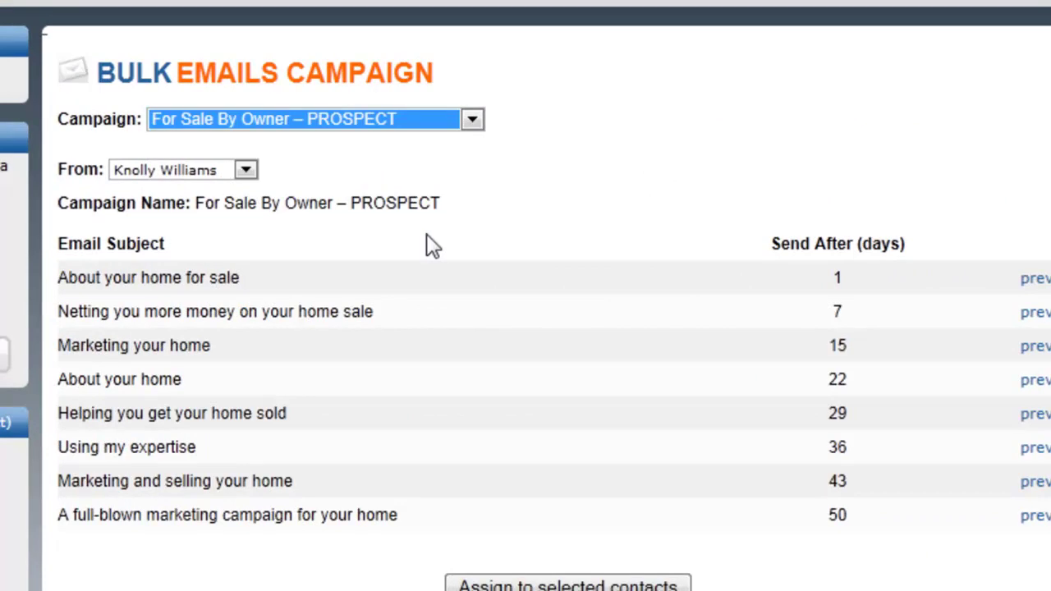